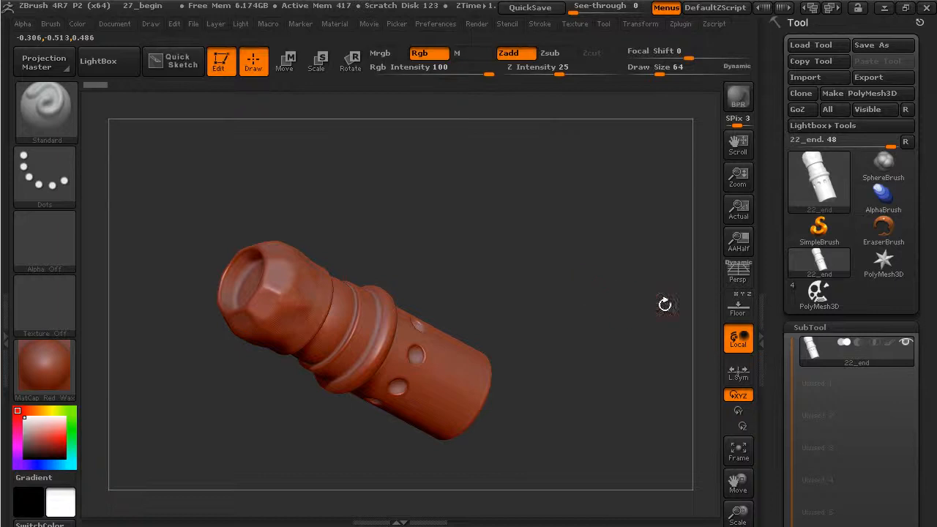
# Switch to the multi-part PolyMesh3D tool and set subtool visibility so the 27_begin ring shows and FrontCover is hidden
pyautogui.click(831, 298)
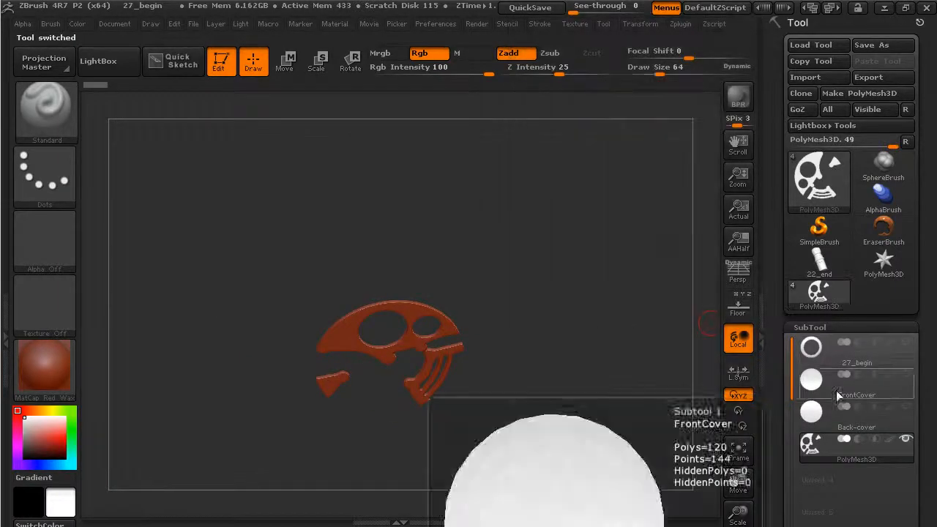
pyautogui.click(915, 345)
pyautogui.click(905, 380)
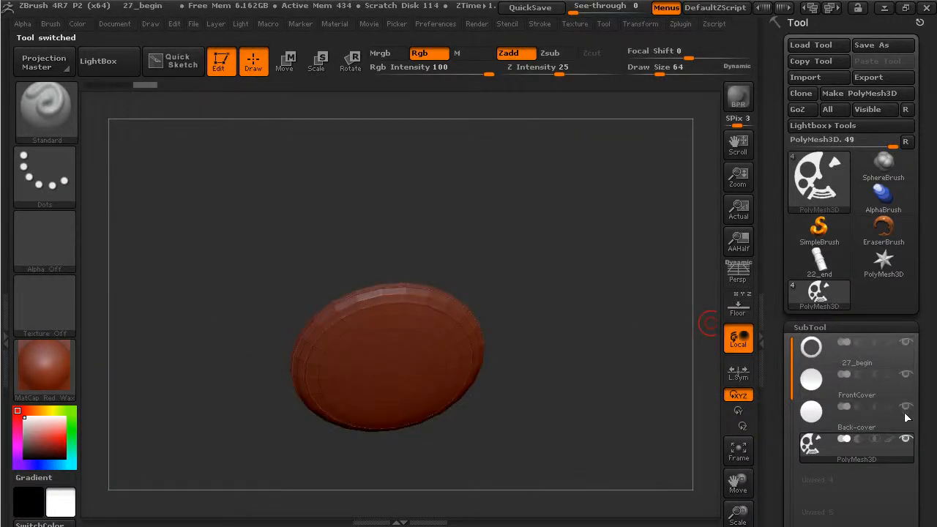
pyautogui.click(905, 379)
pyautogui.moveTo(596, 326); pyautogui.dragTo(539, 257)
# Switch to the 22_end tool and create a new InsertMesh brush from its mesh
pyautogui.click(820, 262)
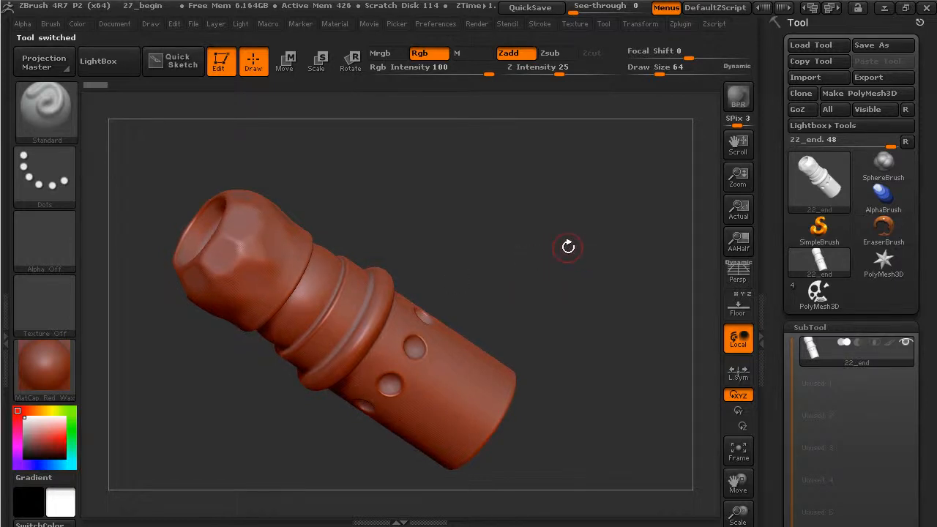
pyautogui.moveTo(620, 283)
pyautogui.mouseDown()
pyautogui.moveTo(637, 324)
pyautogui.moveTo(581, 324)
pyautogui.moveTo(597, 289)
pyautogui.moveTo(578, 227)
pyautogui.moveTo(558, 259)
pyautogui.moveTo(574, 262)
pyautogui.moveTo(550, 245)
pyautogui.moveTo(622, 276)
pyautogui.moveTo(620, 254)
pyautogui.mouseUp()
pyautogui.click(49, 111)
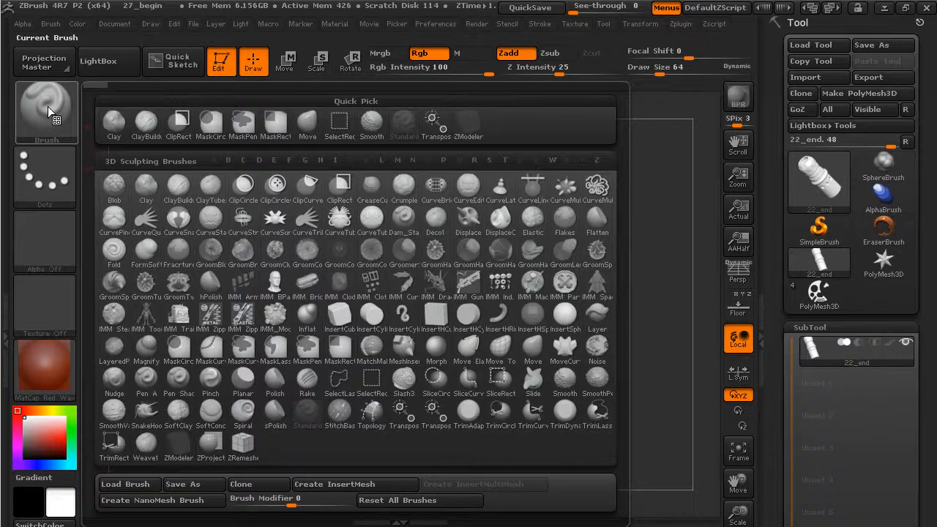
pyautogui.click(360, 486)
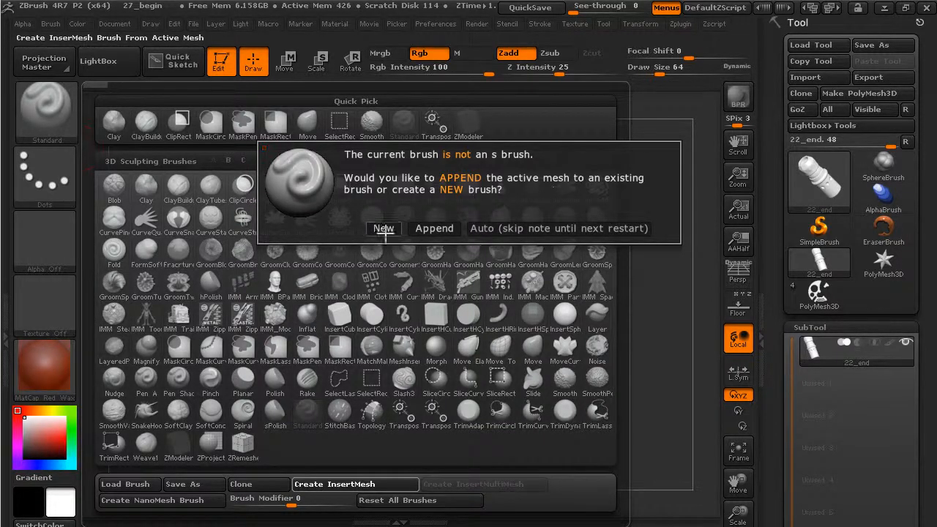
pyautogui.click(383, 228)
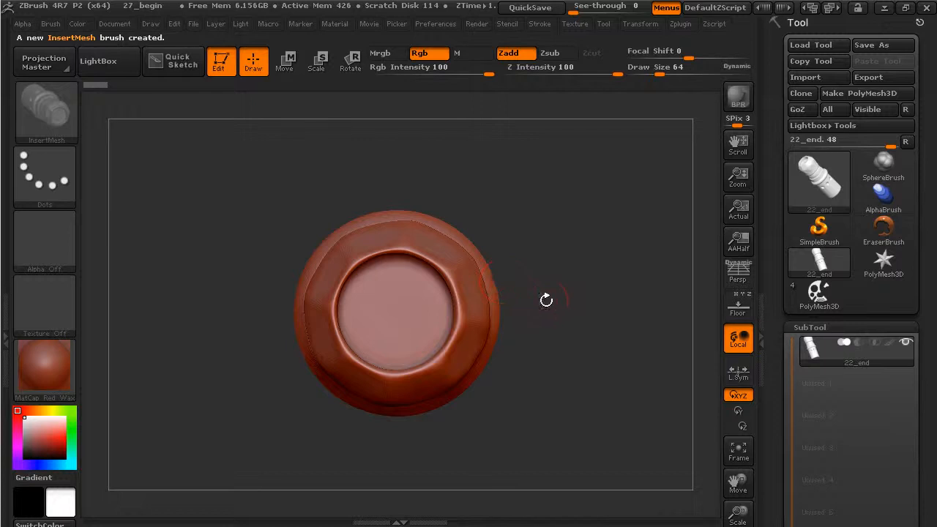
pyautogui.click(41, 123)
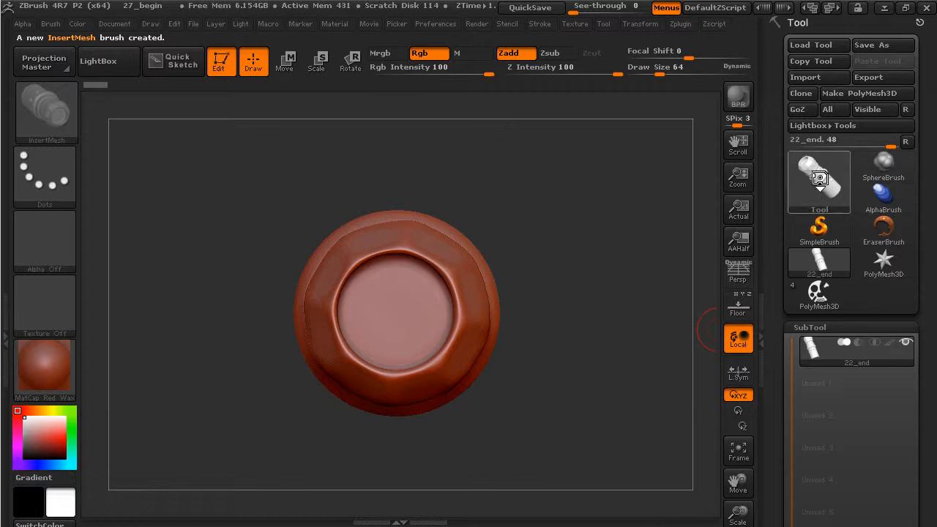
# Load a Sphere3D primitive and convert it to a PolyMesh3D
pyautogui.click(818, 180)
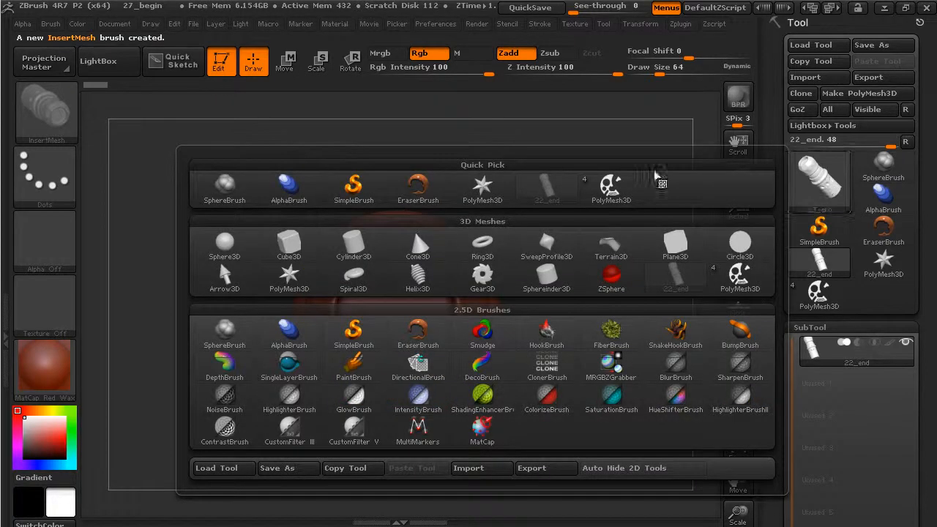
pyautogui.click(227, 245)
pyautogui.click(871, 94)
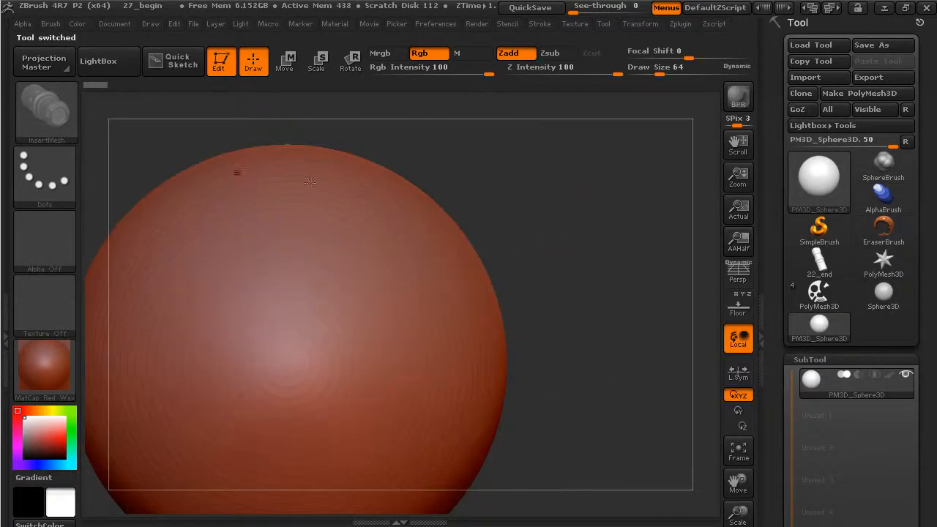
# Insert one copy of the 22_end part on the sphere's upper right surface with the InsertMesh brush
pyautogui.keyDown('alt'); pyautogui.moveTo(457, 162); pyautogui.dragTo(647, 185); pyautogui.keyUp('alt')
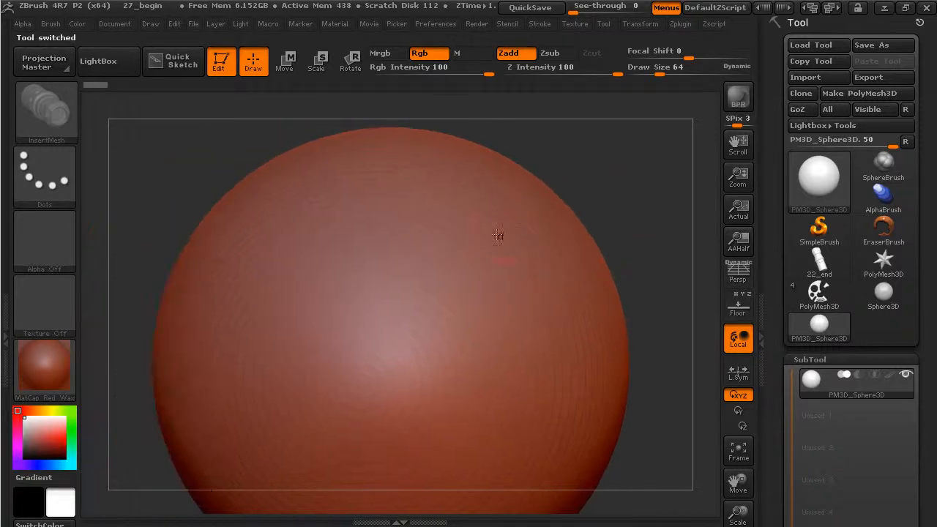
pyautogui.moveTo(514, 240); pyautogui.dragTo(525, 242)
pyautogui.moveTo(636, 211); pyautogui.dragTo(652, 156)
pyautogui.keyDown('alt'); pyautogui.moveTo(606, 235); pyautogui.dragTo(647, 225); pyautogui.keyUp('alt')
pyautogui.moveTo(665, 264); pyautogui.dragTo(638, 251)
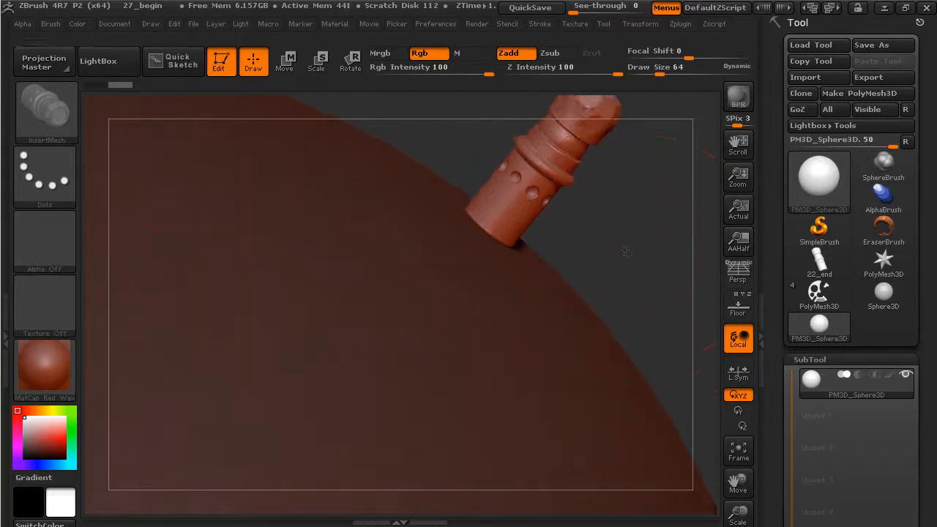
# Remove the Material palette from the tray and dock the Brush palette in its place
pyautogui.click(6, 315)
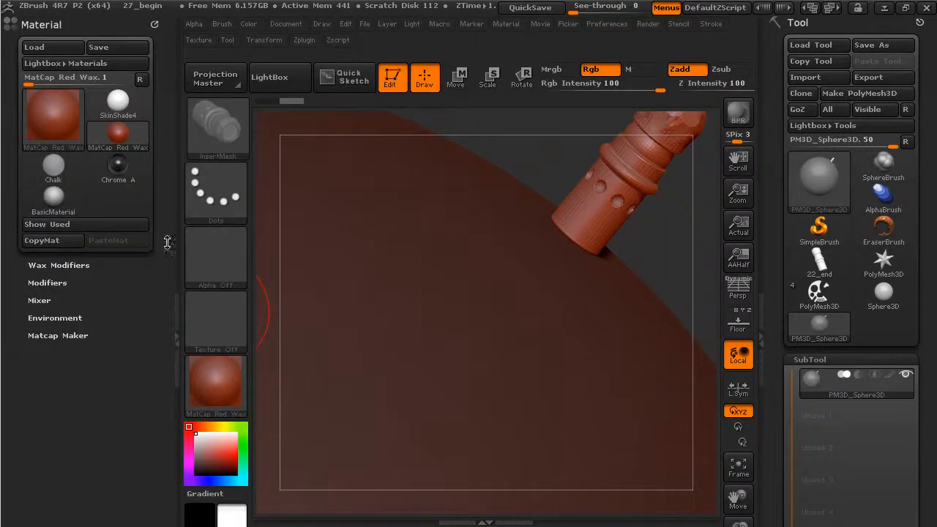
pyautogui.click(156, 25)
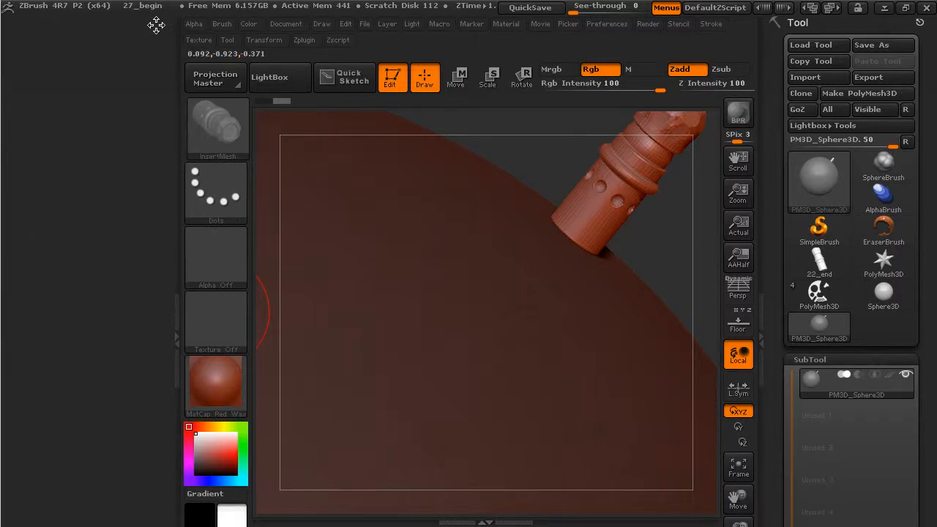
pyautogui.click(222, 25)
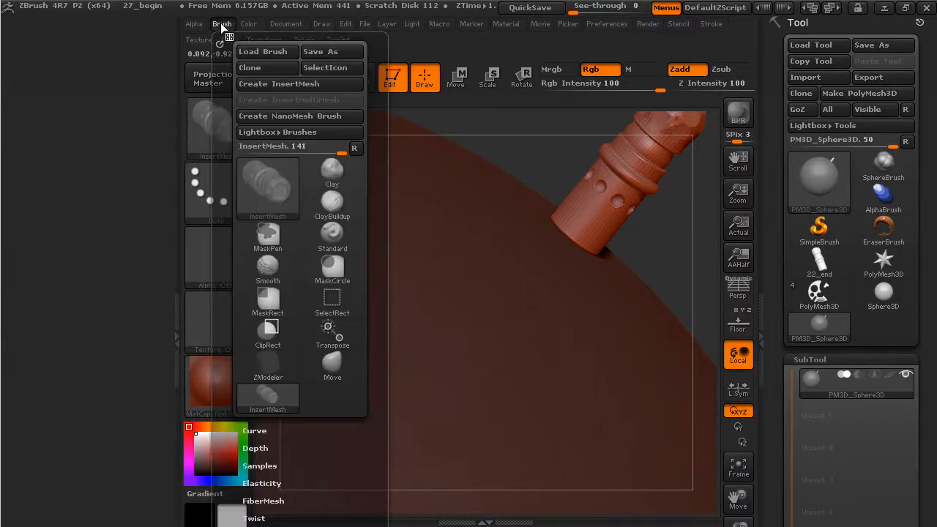
pyautogui.click(223, 46)
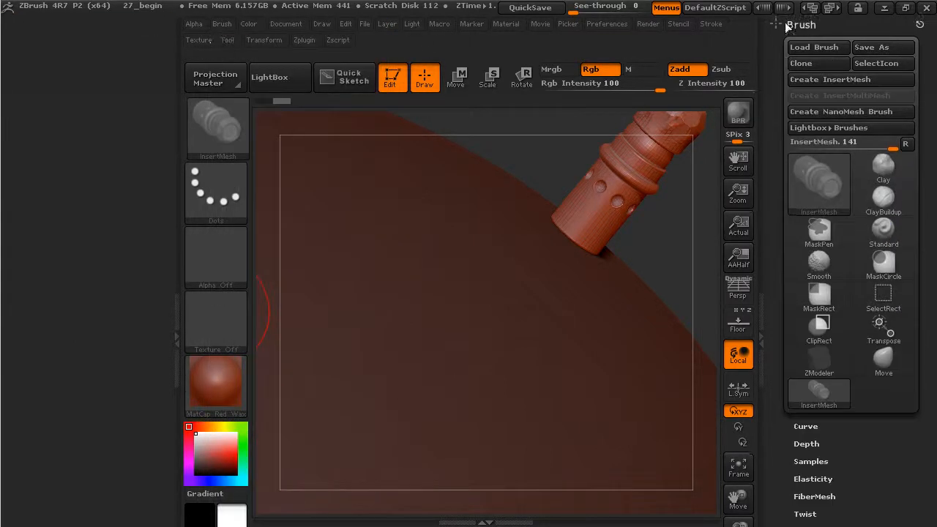
pyautogui.moveTo(919, 25)
pyautogui.mouseDown()
pyautogui.moveTo(842, 44)
pyautogui.moveTo(115, 71)
pyautogui.moveTo(66, 33)
pyautogui.mouseUp()
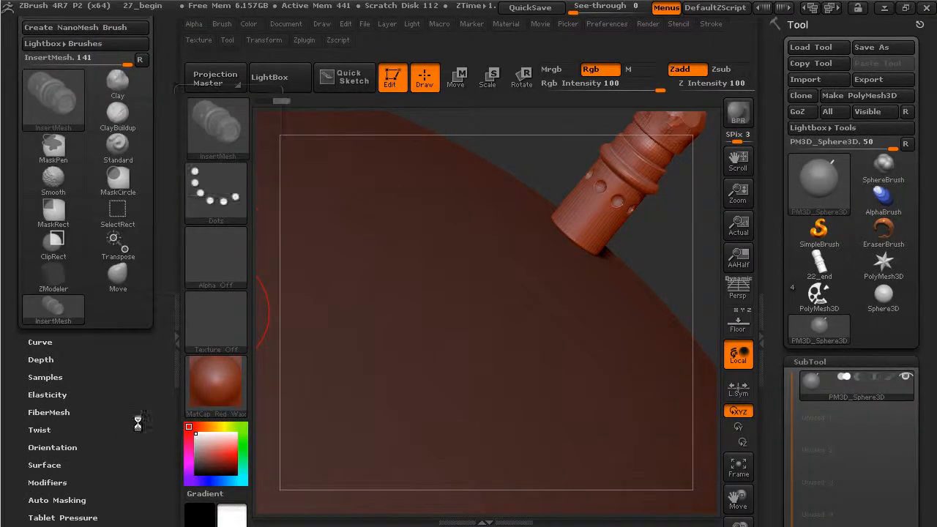
# Set the InsertMesh brush's Depth Imbed value to 74
pyautogui.moveTo(159, 393)
pyautogui.mouseDown()
pyautogui.moveTo(148, 335)
pyautogui.moveTo(160, 320)
pyautogui.mouseUp()
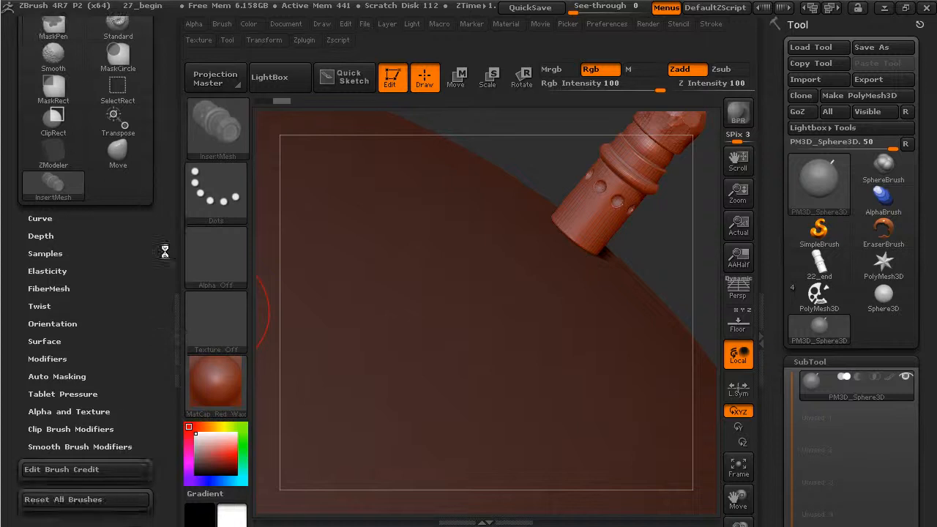
pyautogui.click(52, 236)
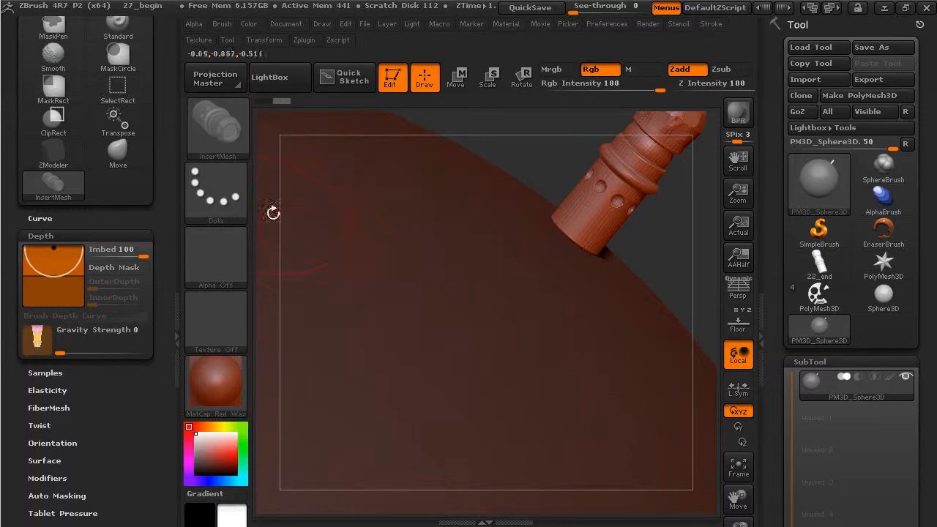
pyautogui.moveTo(63, 256); pyautogui.dragTo(63, 259)
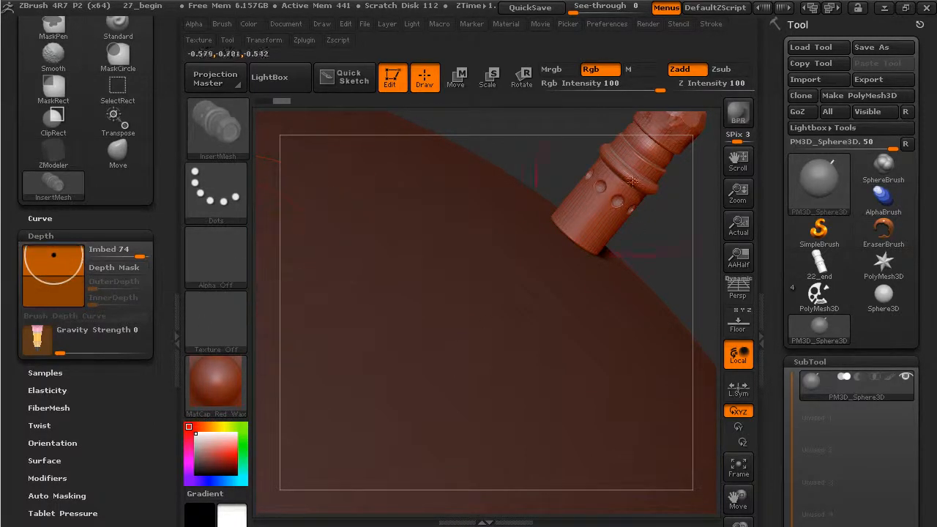
# Insert a second copy of the part on the sphere beside the first, and collapse the docked Brush palette
pyautogui.moveTo(544, 166); pyautogui.dragTo(550, 211)
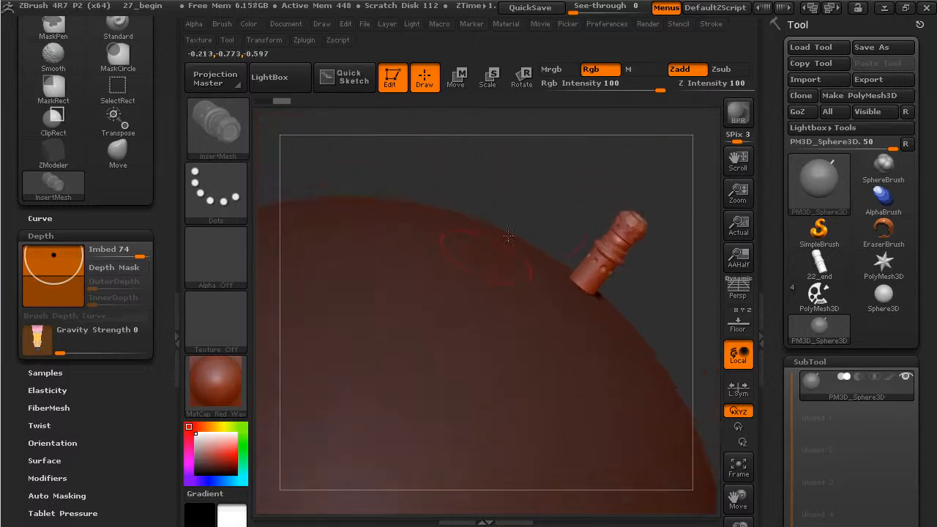
pyautogui.moveTo(499, 253); pyautogui.dragTo(535, 265)
pyautogui.moveTo(563, 217)
pyautogui.mouseDown()
pyautogui.moveTo(576, 171)
pyautogui.moveTo(623, 217)
pyautogui.moveTo(570, 261)
pyautogui.moveTo(607, 259)
pyautogui.moveTo(605, 274)
pyautogui.moveTo(620, 272)
pyautogui.mouseUp()
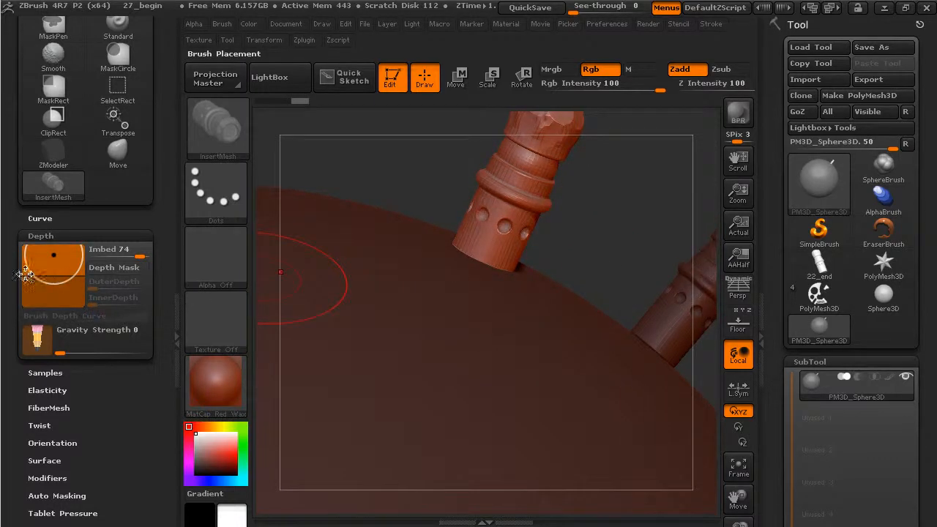
pyautogui.click(126, 234)
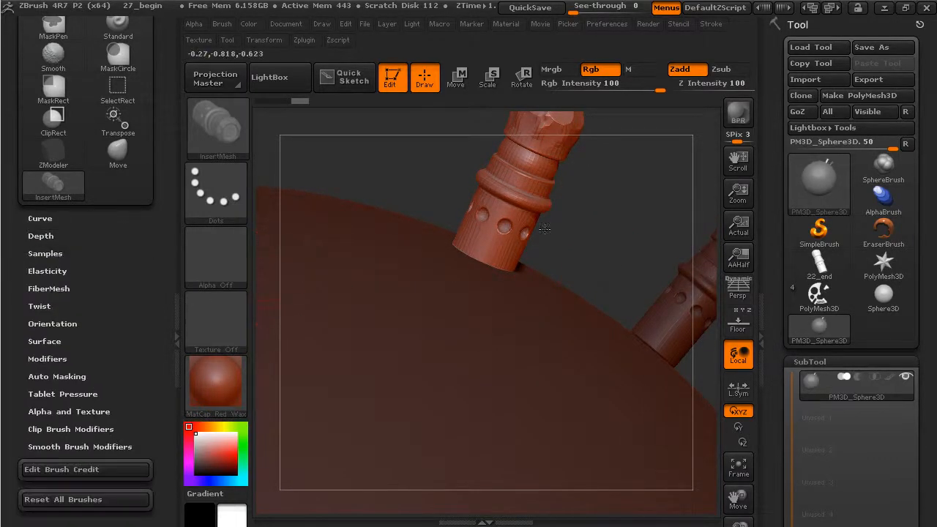
pyautogui.moveTo(601, 222)
pyautogui.mouseDown()
pyautogui.moveTo(444, 200)
pyautogui.moveTo(524, 249)
pyautogui.moveTo(603, 275)
pyautogui.moveTo(686, 180)
pyautogui.moveTo(602, 185)
pyautogui.mouseUp()
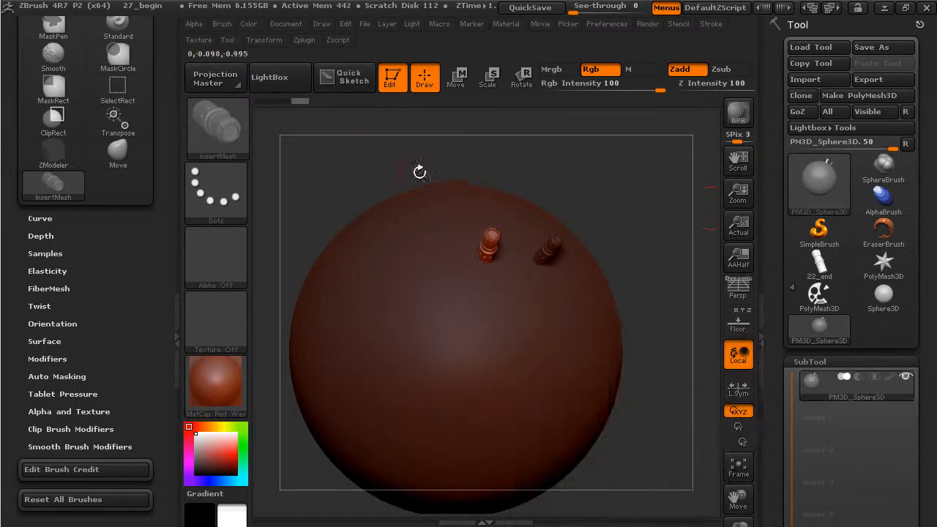
pyautogui.click(173, 302)
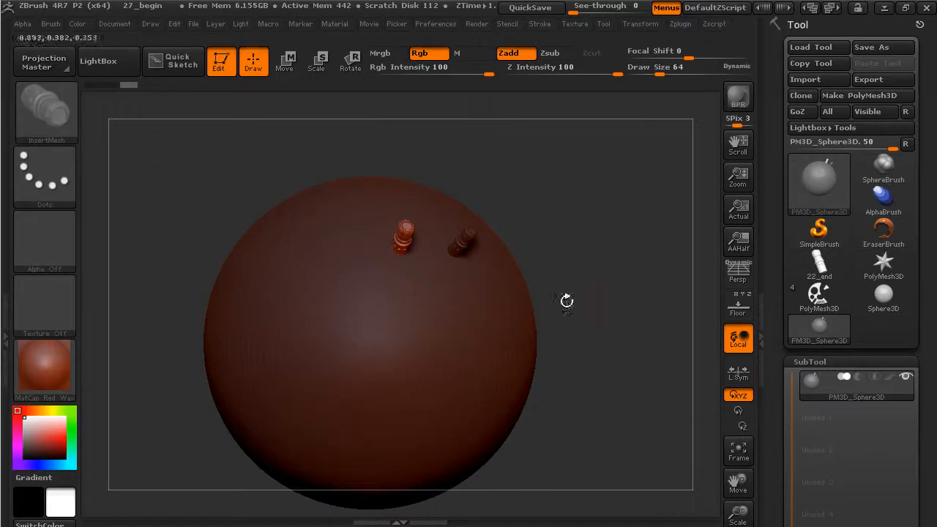
# Return to the multi-part PolyMesh3D tool and append a Circle3D as a new subtool
pyautogui.click(830, 298)
pyautogui.moveTo(608, 225); pyautogui.dragTo(587, 349)
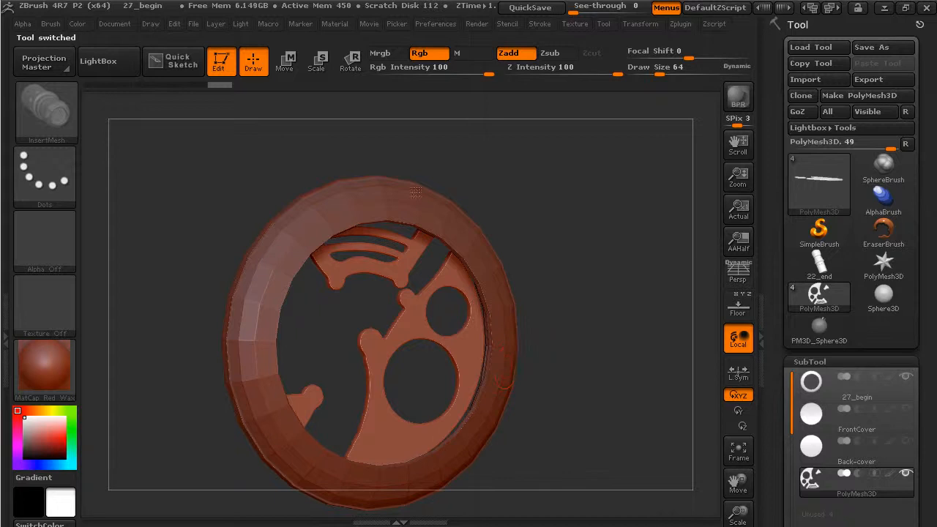
pyautogui.moveTo(780, 401); pyautogui.dragTo(789, 284)
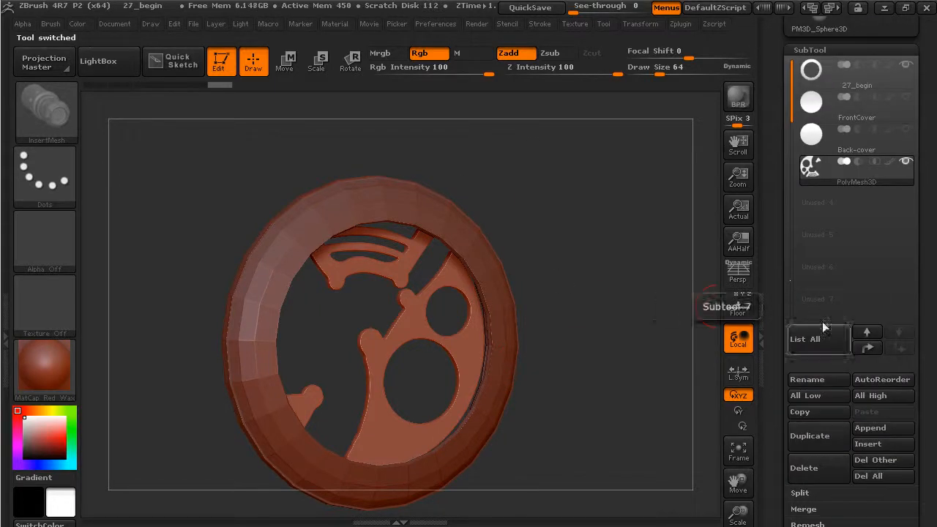
pyautogui.click(874, 430)
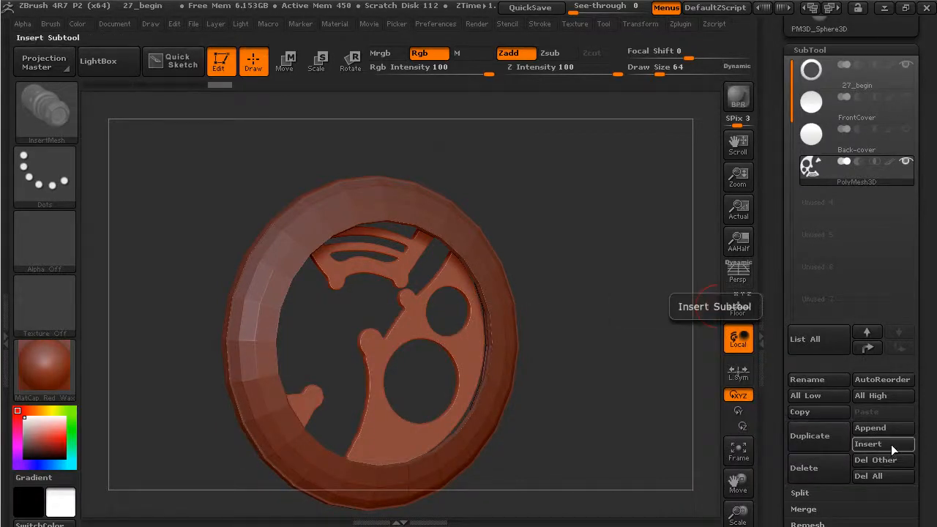
pyautogui.click(870, 427)
pyautogui.click(799, 401)
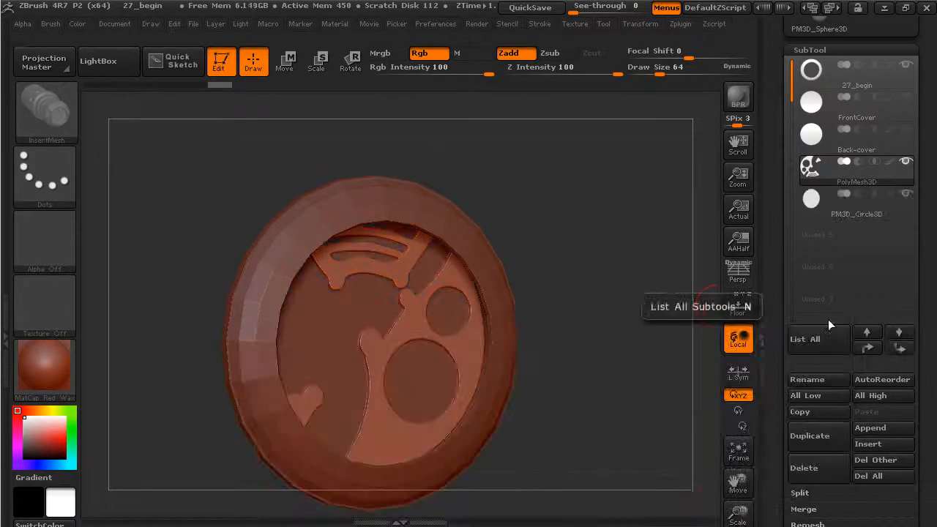
# Select the PM3D_Circle3D subtool and examine how the disc sits inside the ring behind the cutout parts
pyautogui.click(854, 214)
pyautogui.moveTo(623, 275); pyautogui.dragTo(732, 291)
pyautogui.moveTo(662, 300); pyautogui.dragTo(631, 287)
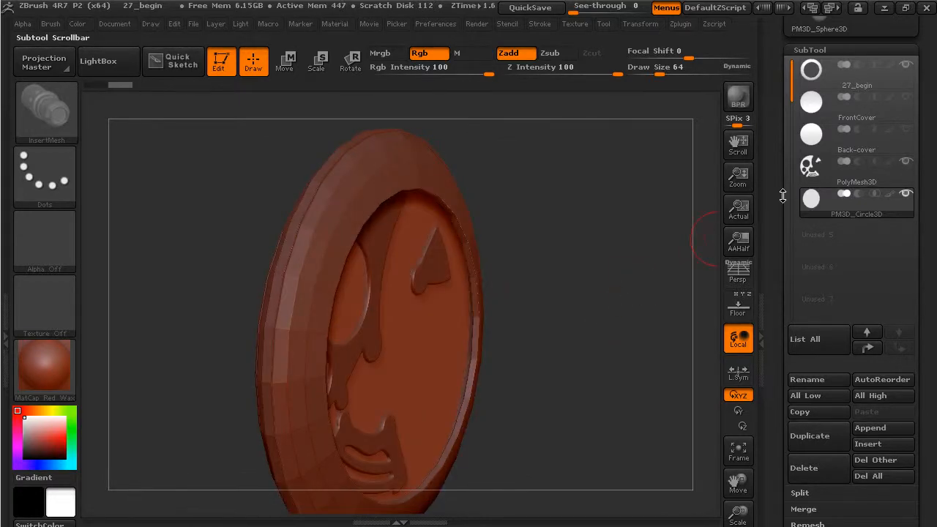
# Make the cutout PolyMesh3D subtool active and expand its Deformation settings
pyautogui.click(849, 176)
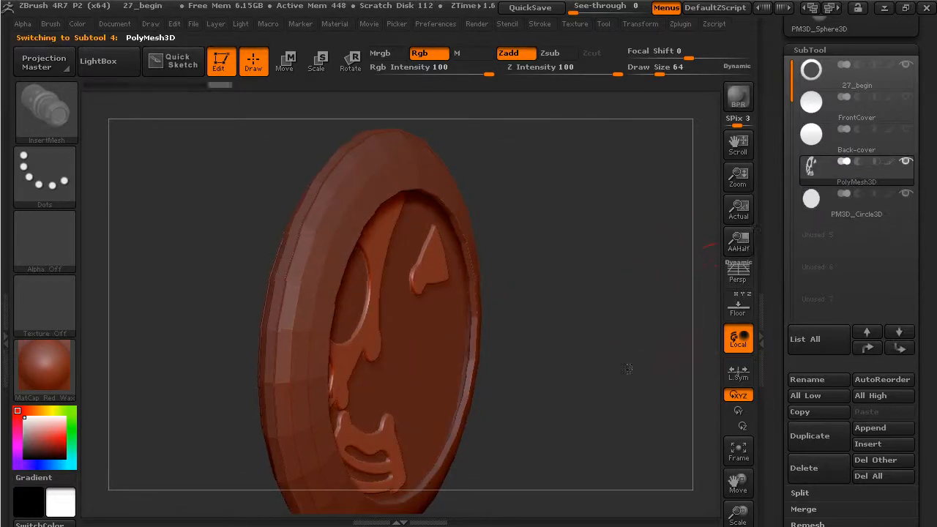
pyautogui.moveTo(631, 363); pyautogui.dragTo(637, 356)
pyautogui.moveTo(772, 366); pyautogui.dragTo(784, 273)
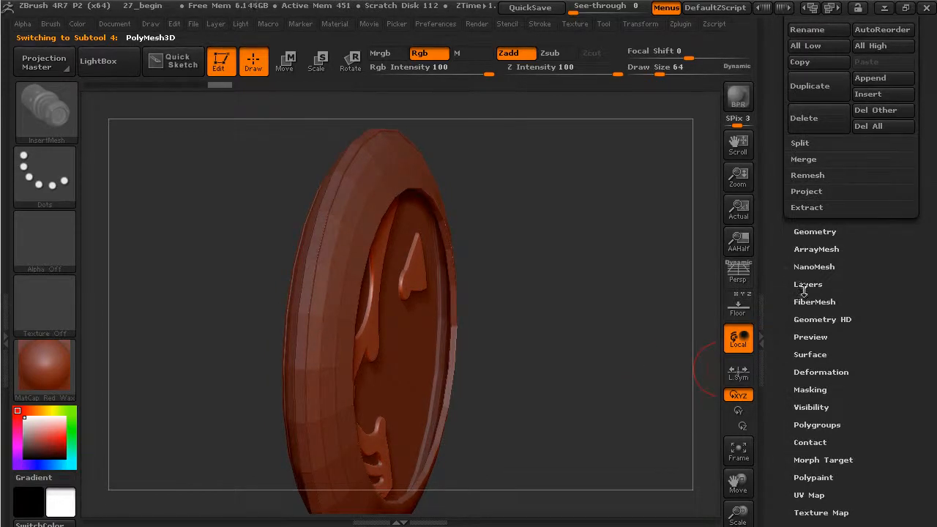
pyautogui.click(814, 372)
pyautogui.moveTo(464, 280); pyautogui.dragTo(615, 320)
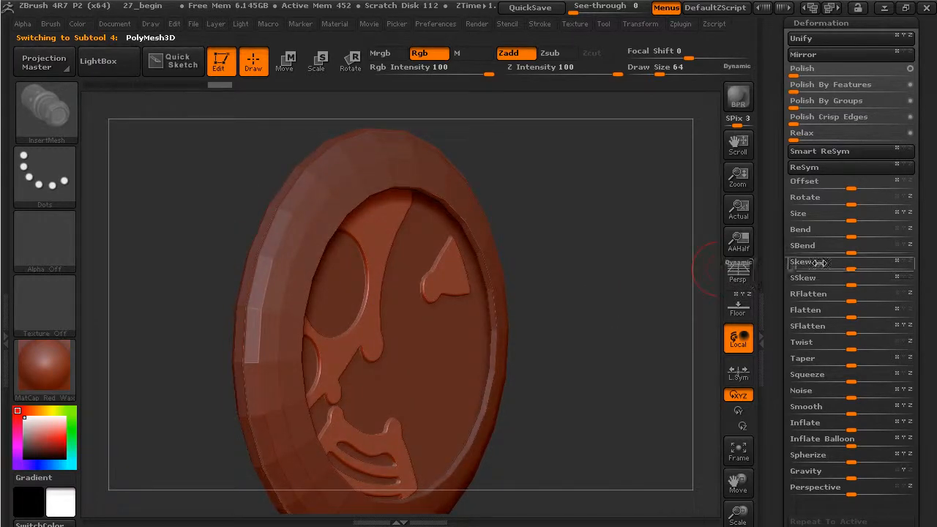
# Try offsetting the cutout parts sideways along the X axis and undo the move
pyautogui.moveTo(855, 188); pyautogui.dragTo(881, 192)
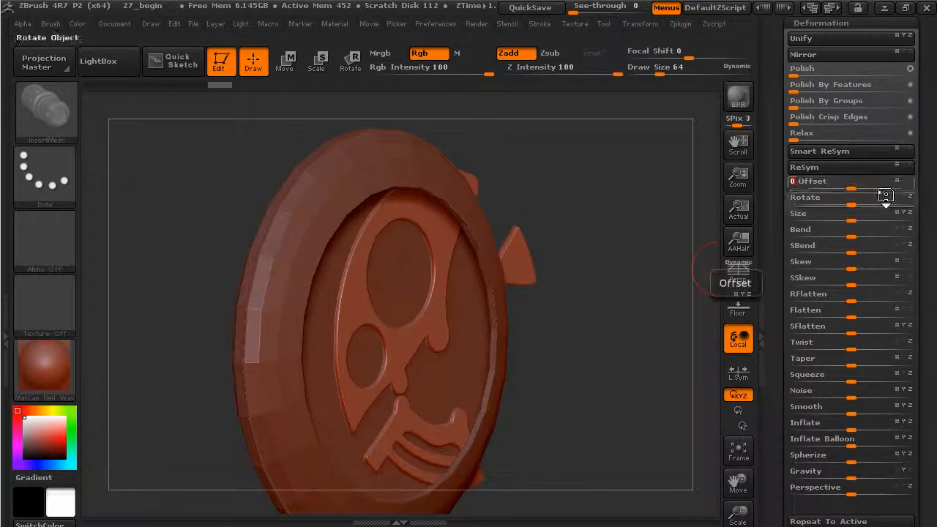
pyautogui.hotkey('ctrl', 'z')
# Display the floor grid and use the Offset deformation to shift the cutout parts slightly in depth within the ring
pyautogui.moveTo(538, 306); pyautogui.dragTo(556, 355)
pyautogui.click(738, 314)
pyautogui.keyDown('alt'); pyautogui.moveTo(655, 400); pyautogui.dragTo(721, 322); pyautogui.keyUp('alt')
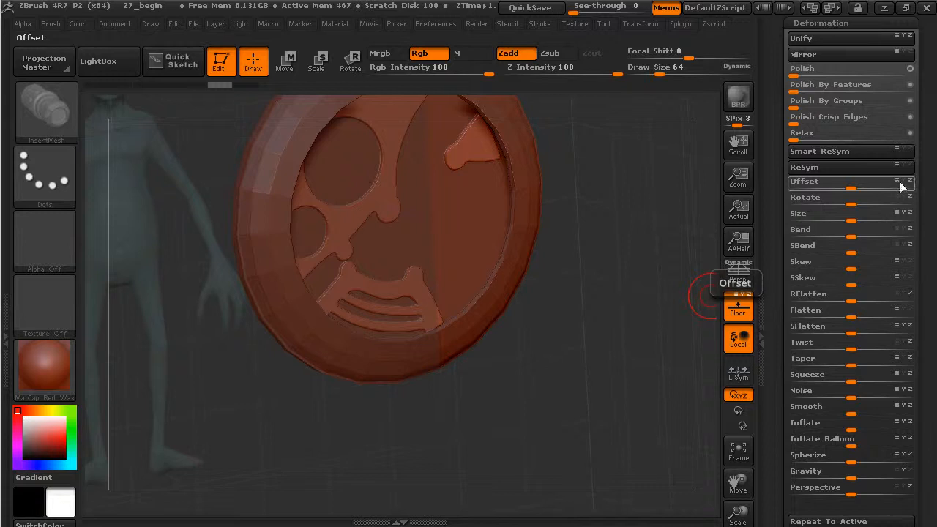
pyautogui.moveTo(851, 184); pyautogui.dragTo(844, 184)
pyautogui.moveTo(714, 246); pyautogui.dragTo(779, 243)
pyautogui.moveTo(847, 189); pyautogui.dragTo(850, 189)
pyautogui.moveTo(710, 245); pyautogui.dragTo(649, 263)
# Make the PM3D_Circle3D disc active and shift it in depth behind the cutout parts with the Offset deformation
pyautogui.keyDown('alt'); pyautogui.click(448, 241); pyautogui.keyUp('alt')
pyautogui.moveTo(585, 288); pyautogui.dragTo(776, 265)
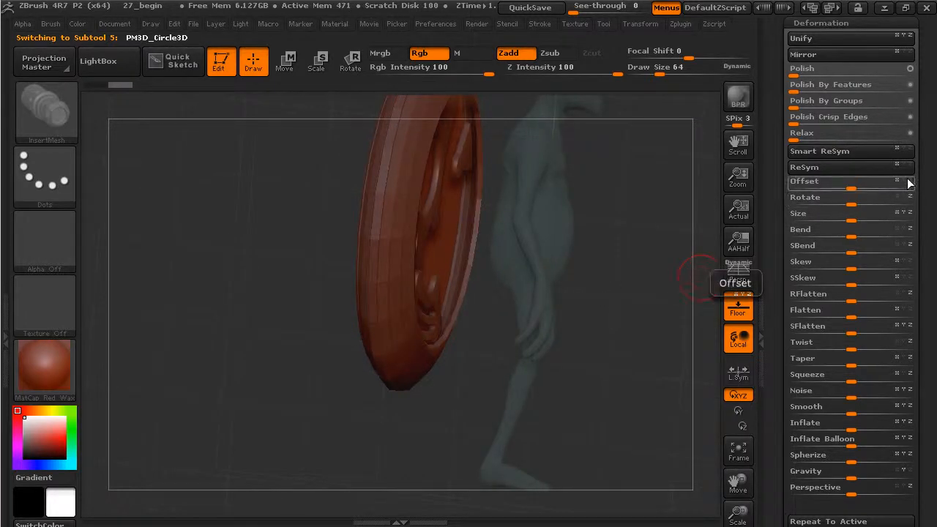
pyautogui.moveTo(863, 185); pyautogui.dragTo(849, 189)
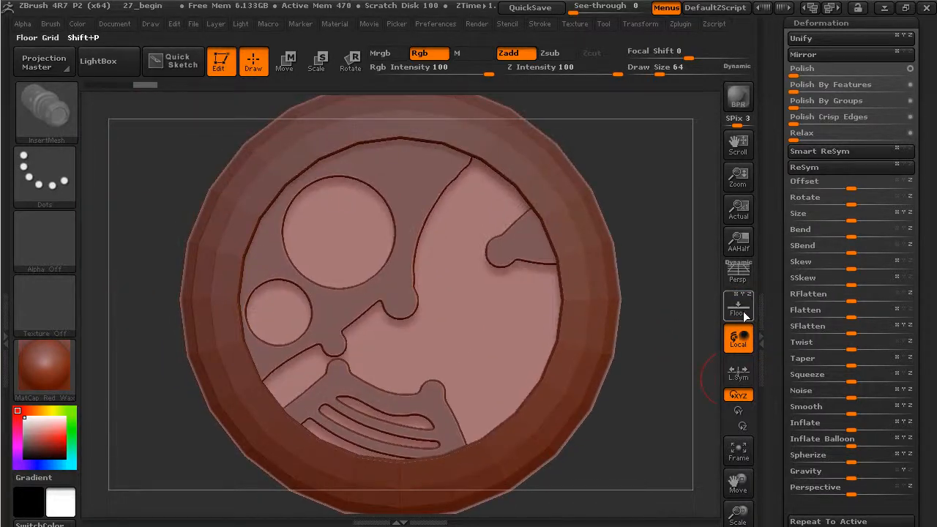
# Expand the SubTool list and examine the disc's depth behind the cutout parts inside the ring
pyautogui.moveTo(776, 190); pyautogui.dragTo(778, 512)
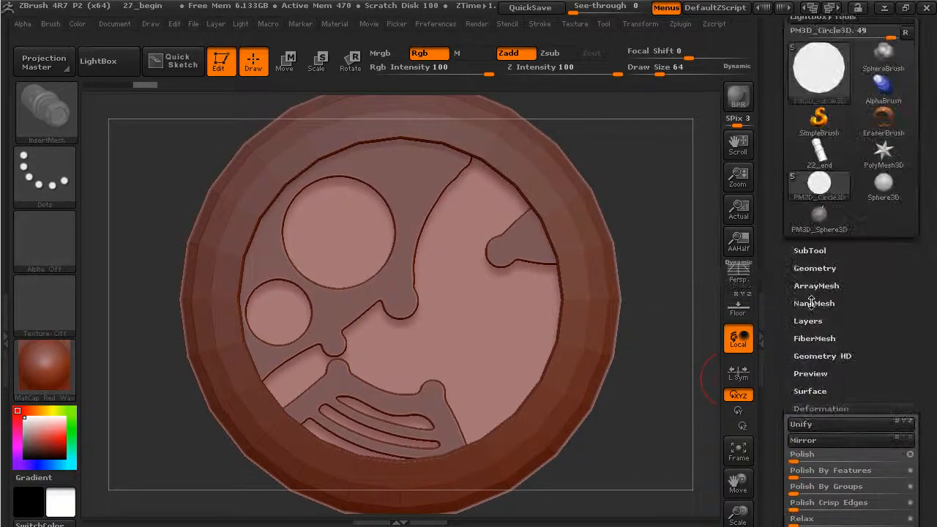
pyautogui.click(807, 249)
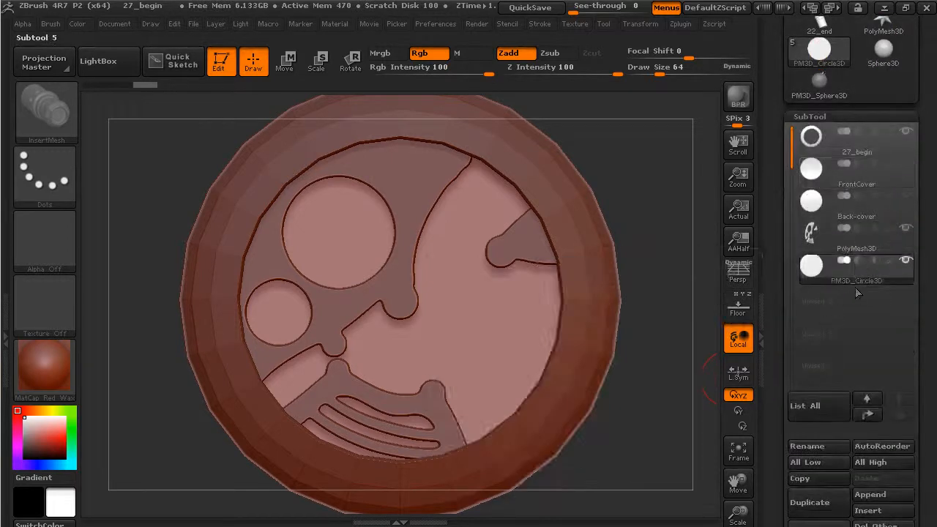
pyautogui.moveTo(669, 357); pyautogui.dragTo(670, 249)
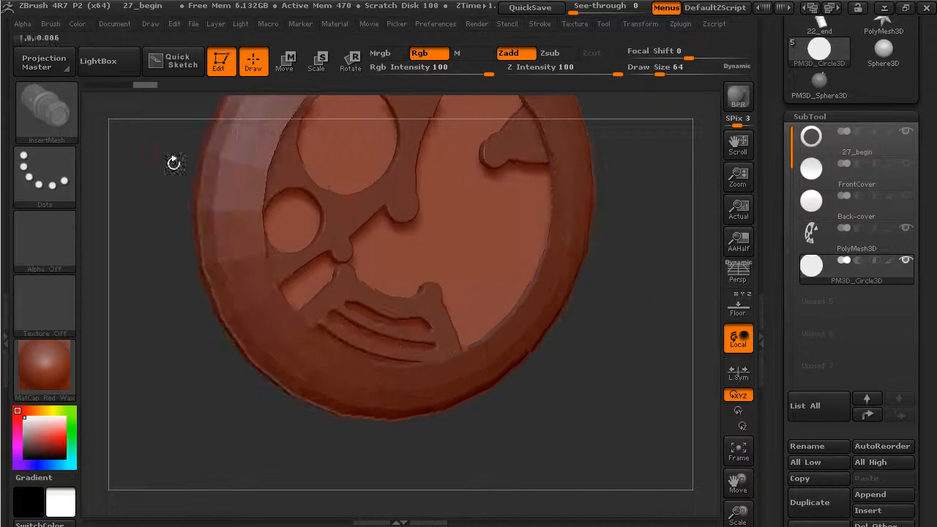
pyautogui.moveTo(656, 349); pyautogui.dragTo(653, 404)
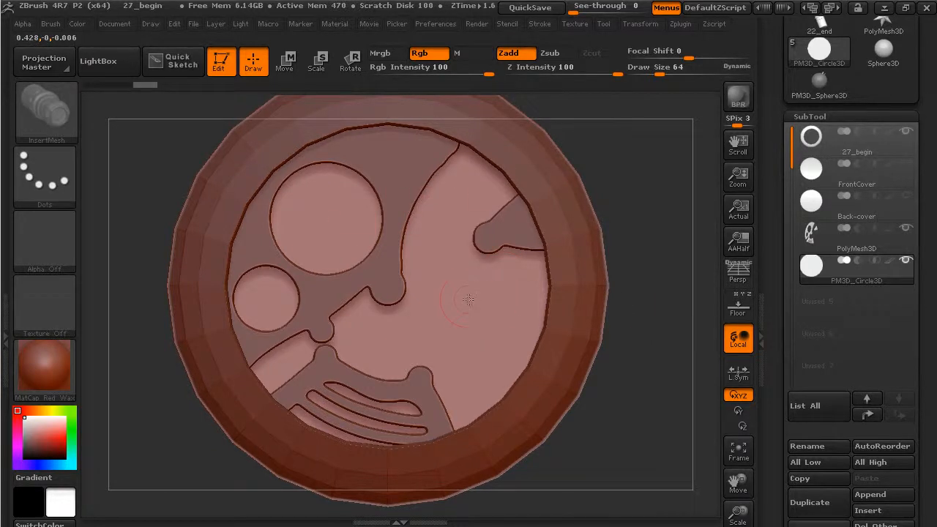
# Set the Draw Size to 45 and insert six small InsertMesh parts, spread across the exposed area of the disc
pyautogui.moveTo(661, 295)
pyautogui.mouseDown()
pyautogui.moveTo(748, 299)
pyautogui.moveTo(690, 301)
pyautogui.moveTo(738, 334)
pyautogui.mouseUp()
pyautogui.moveTo(658, 66); pyautogui.dragTo(650, 68)
pyautogui.keyDown('alt'); pyautogui.moveTo(696, 160); pyautogui.dragTo(678, 194); pyautogui.keyUp('alt')
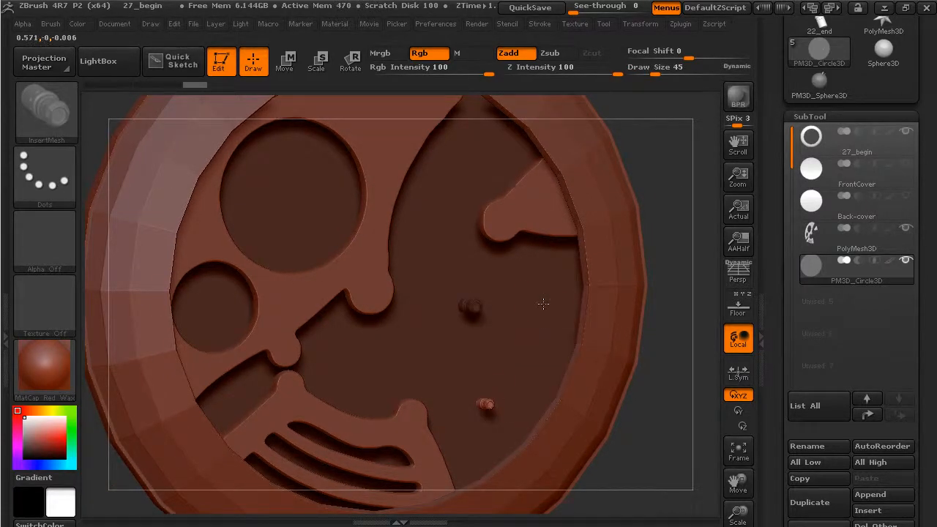
pyautogui.moveTo(552, 306); pyautogui.dragTo(544, 308)
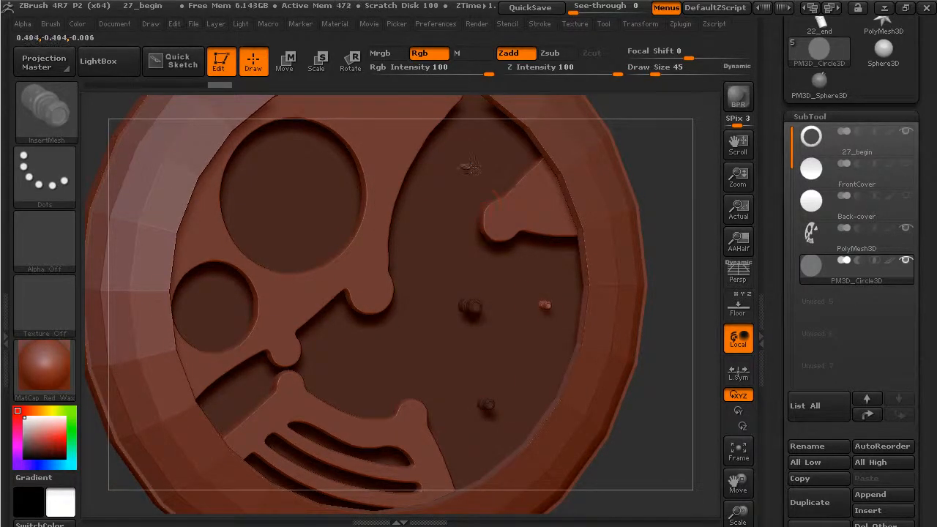
pyautogui.moveTo(472, 168); pyautogui.dragTo(469, 168)
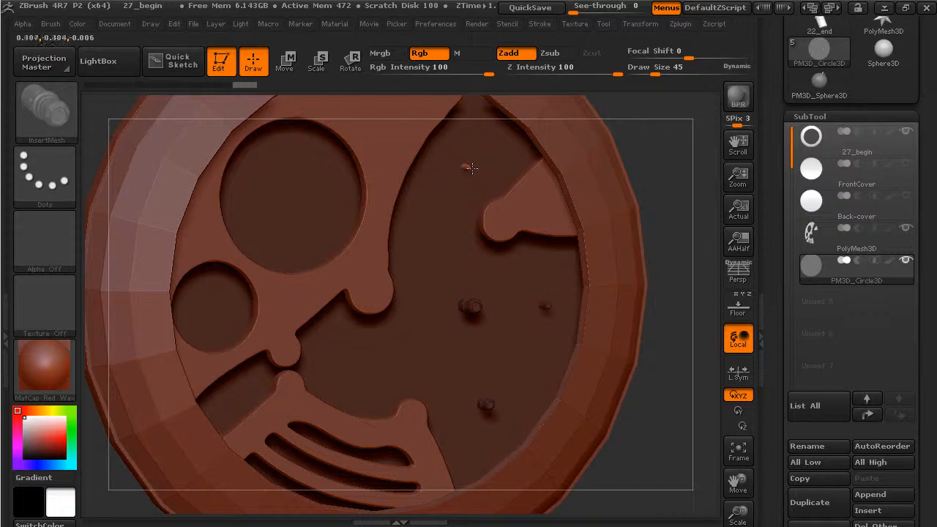
pyautogui.click(396, 364)
pyautogui.moveTo(651, 456)
pyautogui.mouseDown()
pyautogui.moveTo(666, 473)
pyautogui.moveTo(652, 458)
pyautogui.mouseUp()
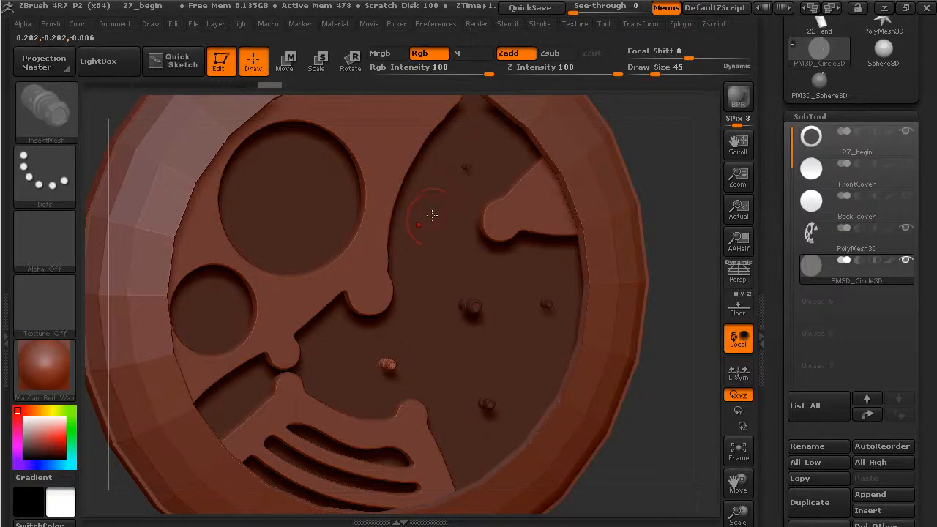
pyautogui.moveTo(686, 267); pyautogui.dragTo(544, 286)
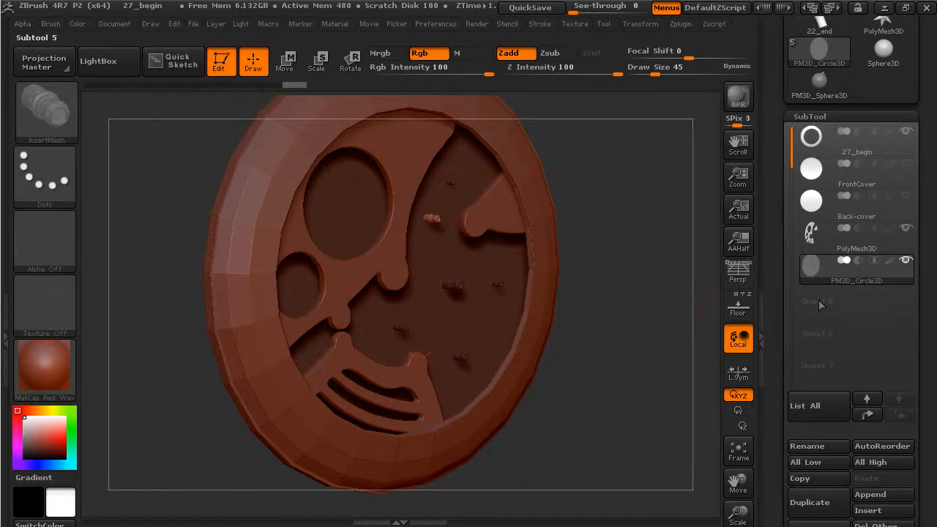
# Clear the mask from the disc subtool that holds the inserted parts
pyautogui.click(842, 272)
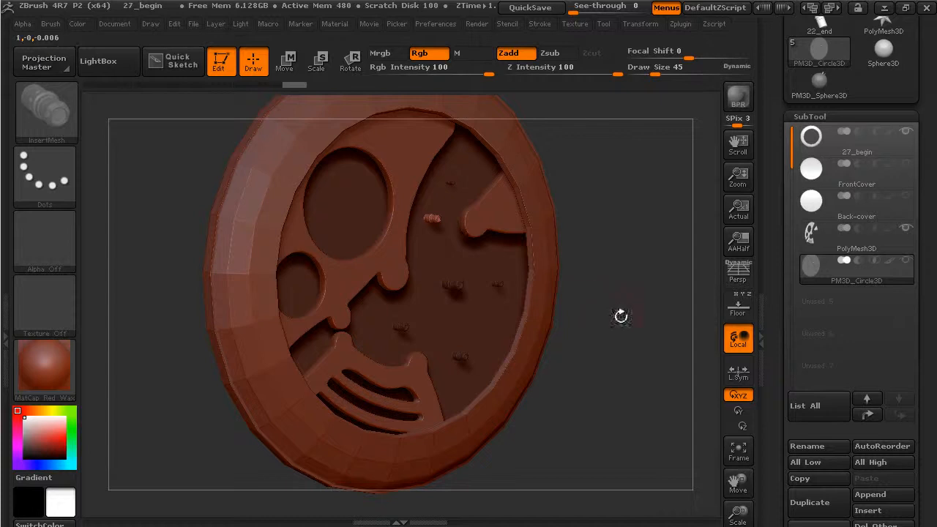
pyautogui.keyDown('alt'); pyautogui.moveTo(620, 317); pyautogui.dragTo(646, 322); pyautogui.keyUp('alt')
pyautogui.keyDown('ctrl'); pyautogui.click(657, 327); pyautogui.keyUp('ctrl')
pyautogui.moveTo(652, 283)
pyautogui.keyDown('ctrl'); pyautogui.mouseDown()
pyautogui.moveTo(696, 352)
pyautogui.moveTo(615, 450)
pyautogui.moveTo(627, 407)
pyautogui.moveTo(682, 381)
pyautogui.mouseUp(); pyautogui.keyUp('ctrl')
# Separate the small inserted parts from the disc with Split To Similar Parts
pyautogui.moveTo(779, 292); pyautogui.dragTo(781, 219)
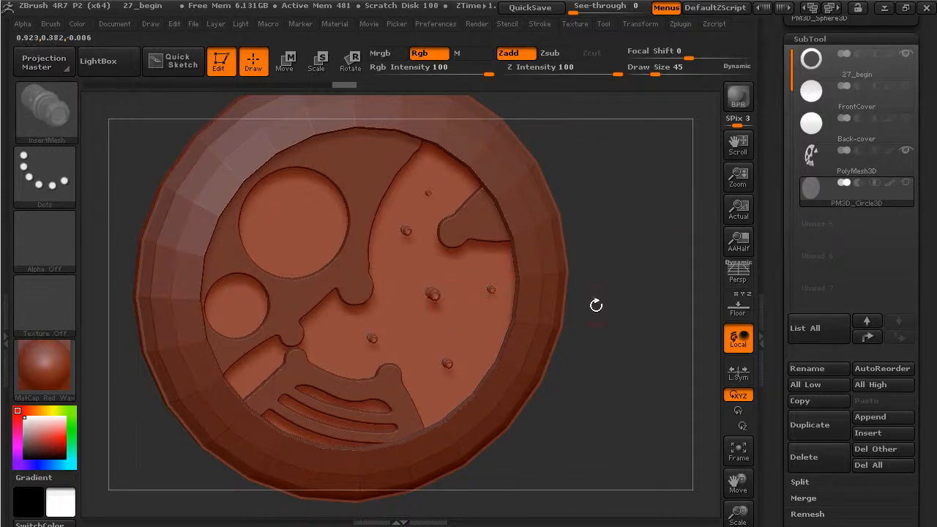
pyautogui.scroll(-3, 780, 414)
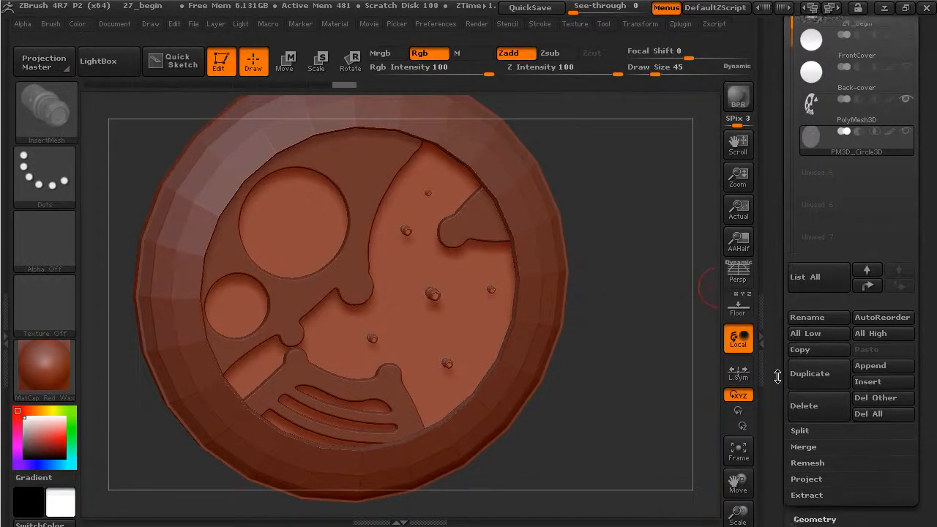
pyautogui.click(800, 420)
pyautogui.scroll(-4, 813, 399)
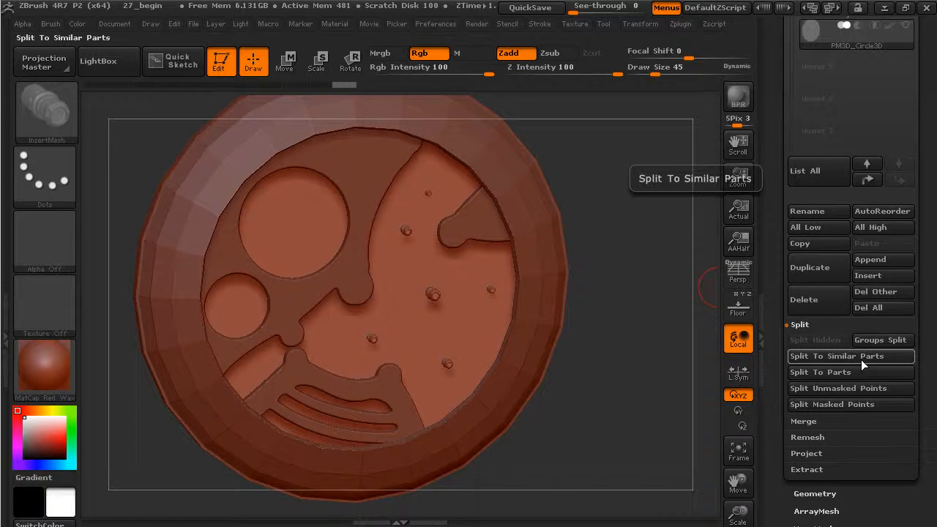
pyautogui.click(861, 359)
pyautogui.click(844, 356)
pyautogui.click(661, 388)
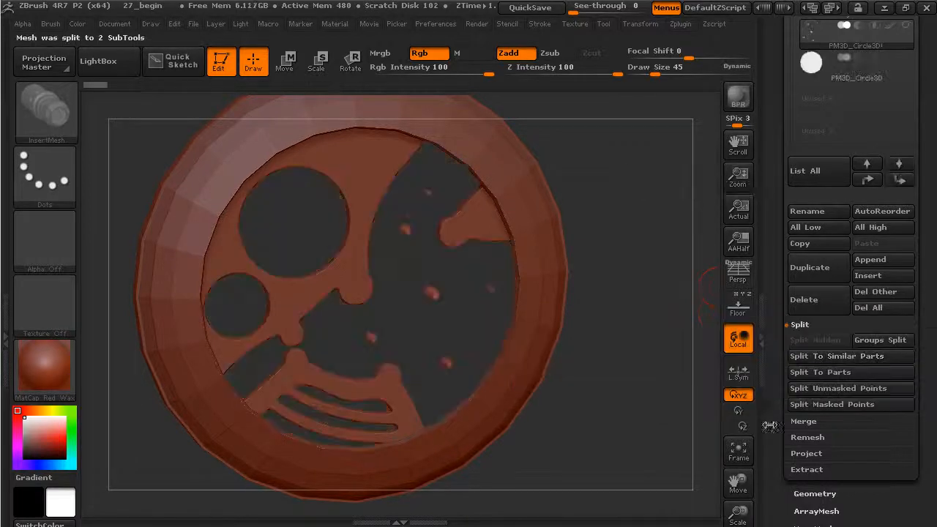
# Show and hide the separated PM3D_Circle3D disc to compare it with the subtool holding the small parts
pyautogui.moveTo(783, 284); pyautogui.dragTo(783, 326)
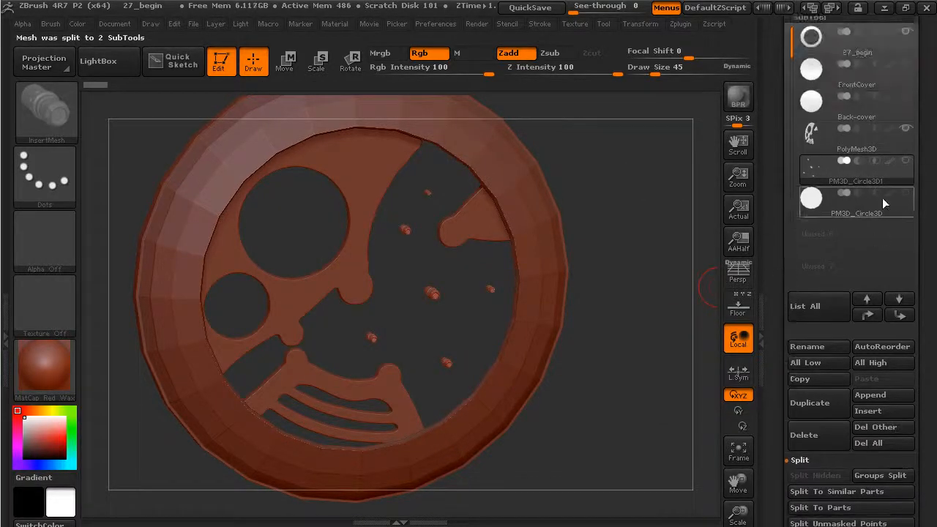
pyautogui.click(909, 193)
pyautogui.moveTo(634, 268); pyautogui.dragTo(661, 251)
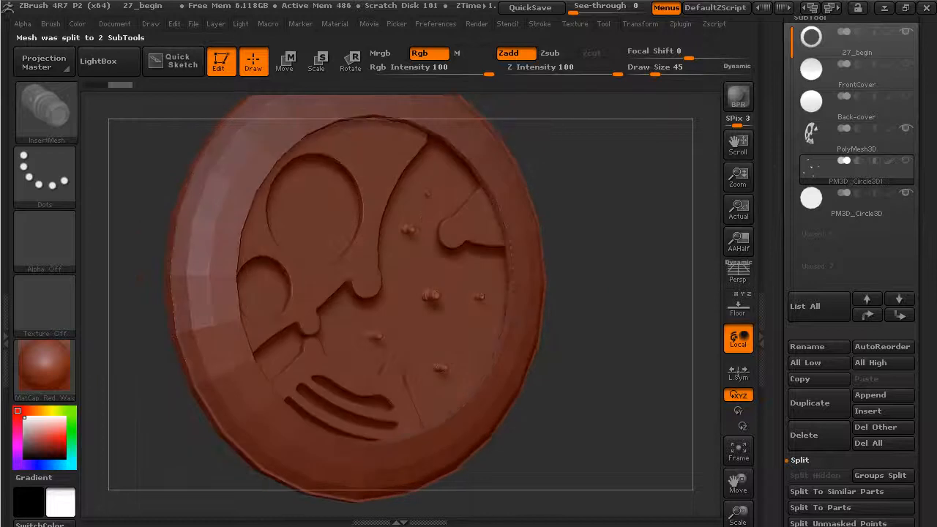
pyautogui.click(908, 194)
pyautogui.moveTo(672, 263); pyautogui.dragTo(669, 269)
pyautogui.moveTo(839, 168)
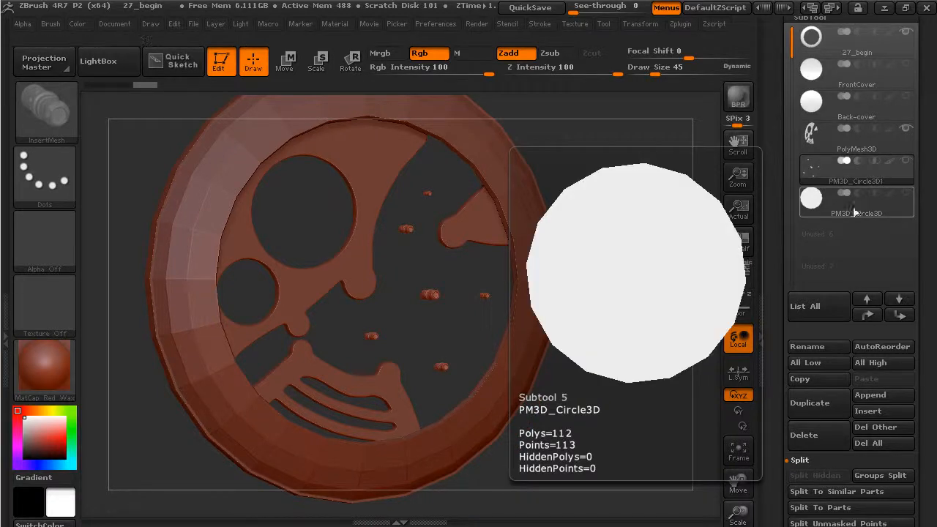
# Make the PM3D_Circle3D disc active, display all subtools, and hide the front and back covers
pyautogui.click(904, 209)
pyautogui.click(907, 195)
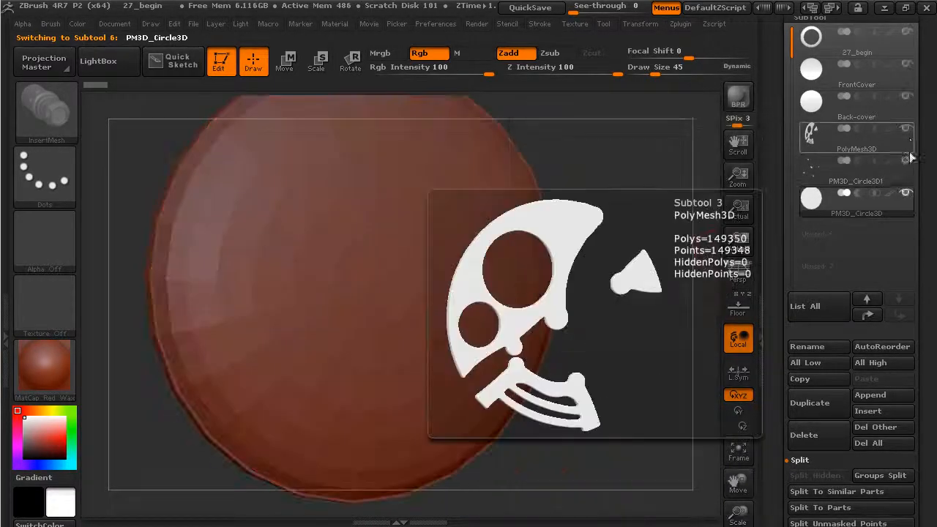
pyautogui.click(907, 98)
pyautogui.moveTo(686, 197); pyautogui.dragTo(685, 228)
pyautogui.moveTo(638, 289); pyautogui.dragTo(497, 240)
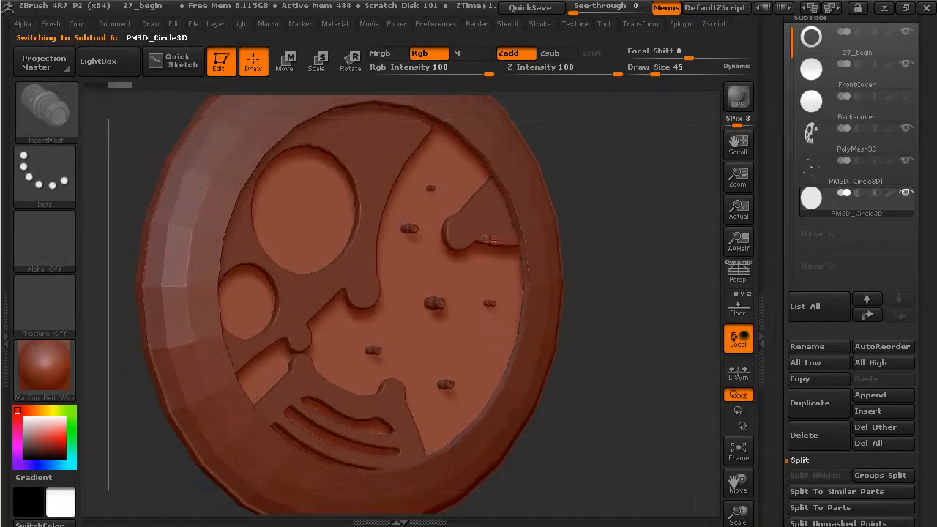
# Examine the assembled ring, cutout parts, disc and small inserts from the front and from angled views
pyautogui.moveTo(637, 278); pyautogui.dragTo(632, 290)
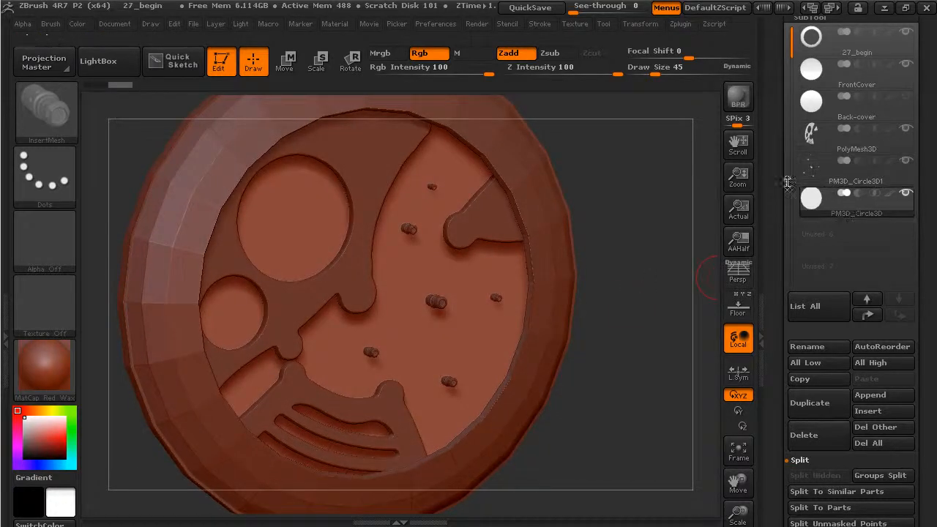
pyautogui.moveTo(627, 344); pyautogui.dragTo(586, 351)
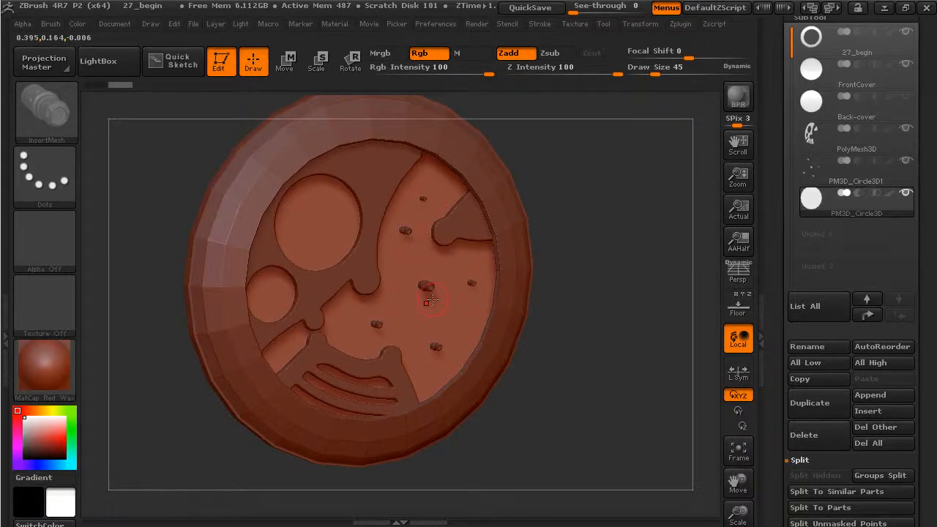
pyautogui.moveTo(631, 304); pyautogui.dragTo(711, 340)
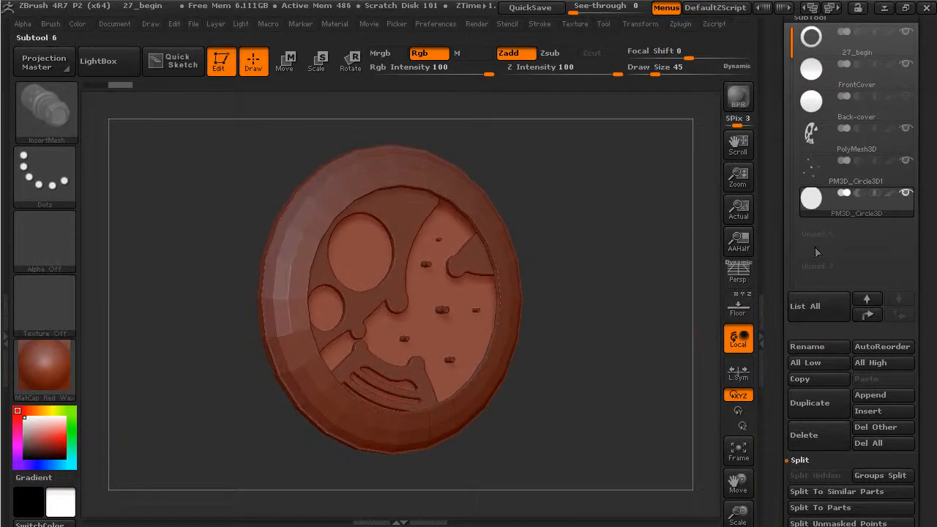
pyautogui.moveTo(661, 236); pyautogui.dragTo(650, 282)
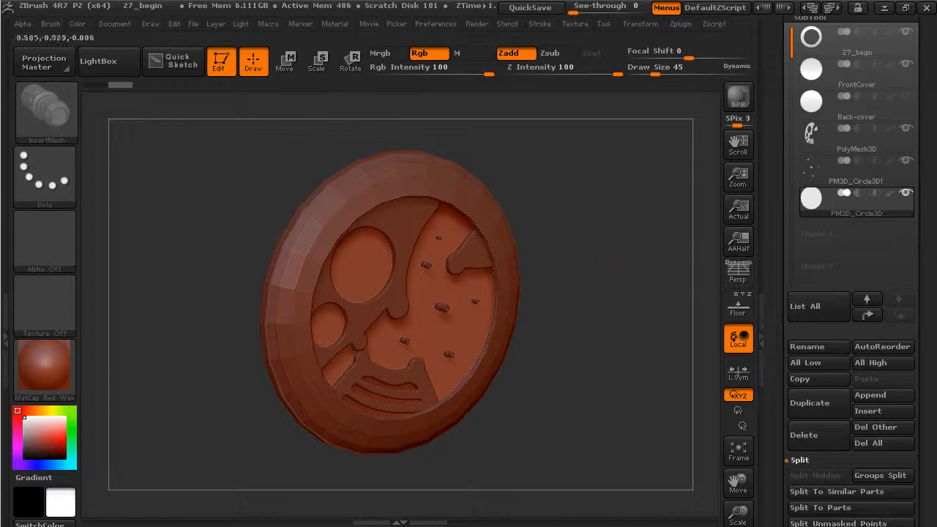
pyautogui.click(61, 101)
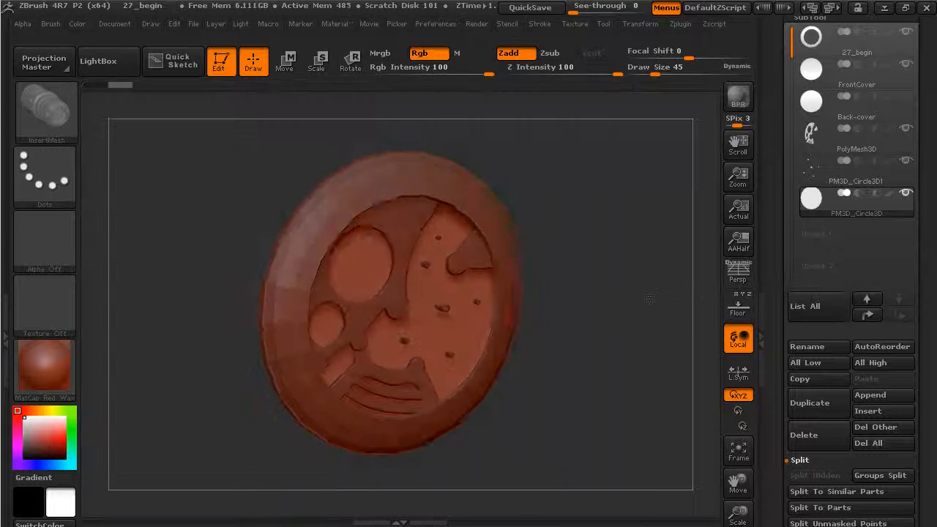
pyautogui.keyDown('shift'); pyautogui.moveTo(648, 298); pyautogui.dragTo(451, 299); pyautogui.keyUp('shift')
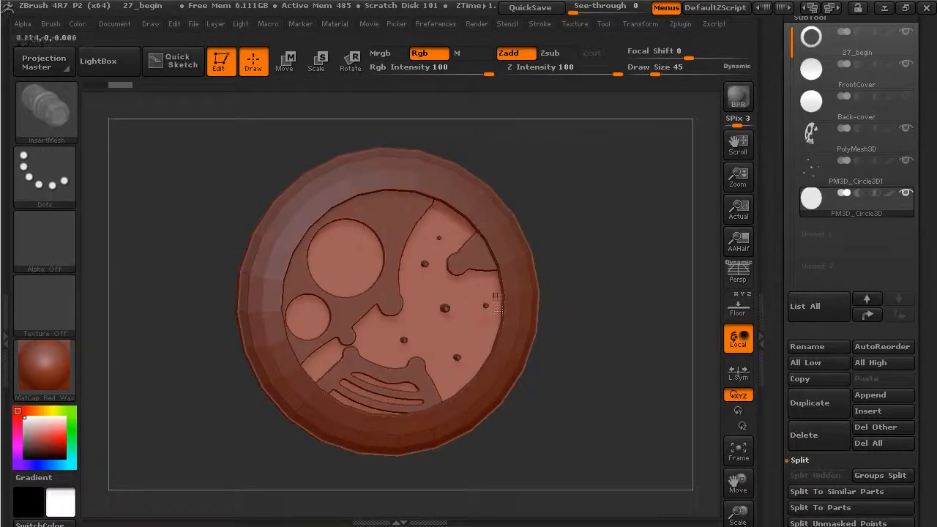
pyautogui.moveTo(553, 319); pyautogui.dragTo(624, 322)
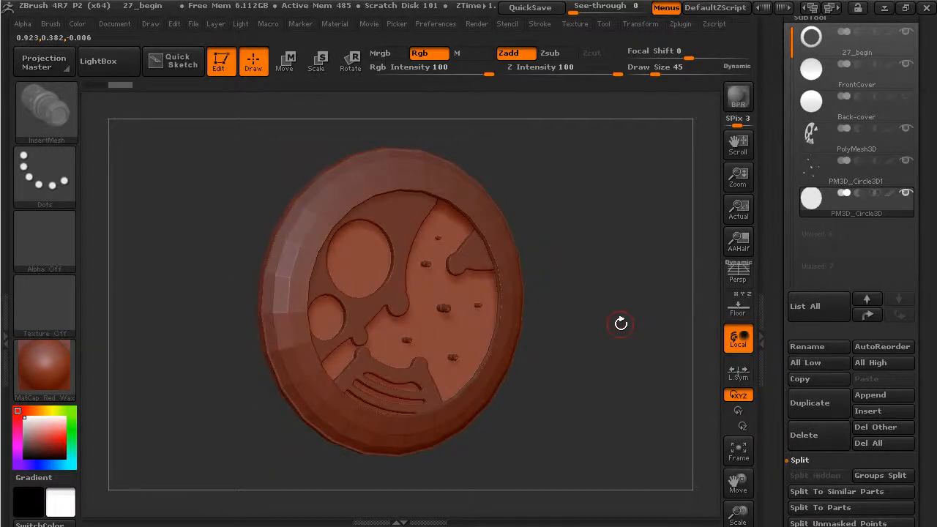